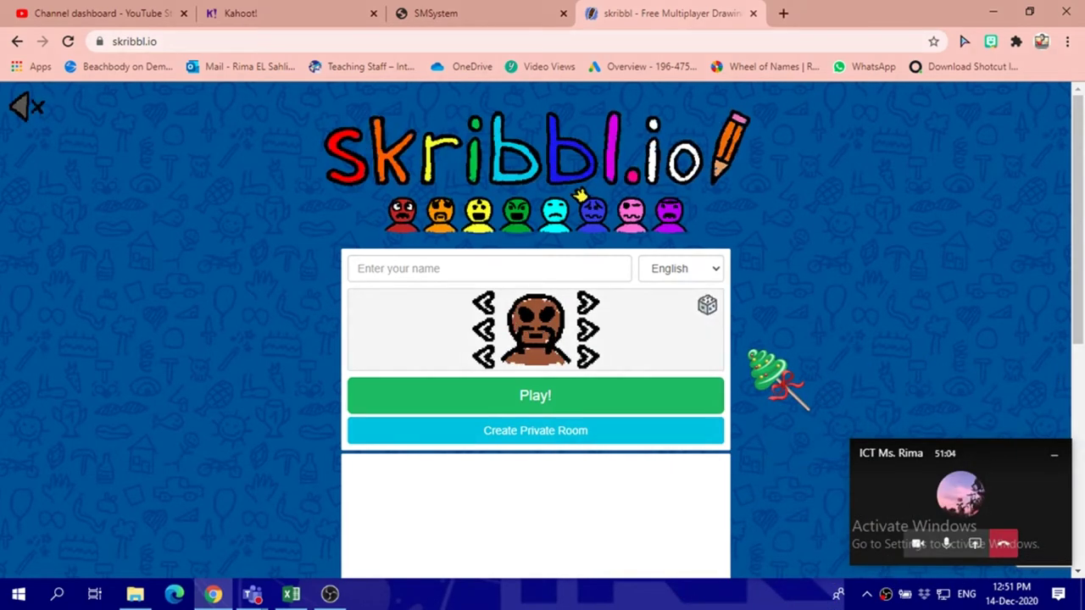
Bring the ICT class meeting window in Microsoft Teams to the front
mouse_move(251, 594)
click(329, 511)
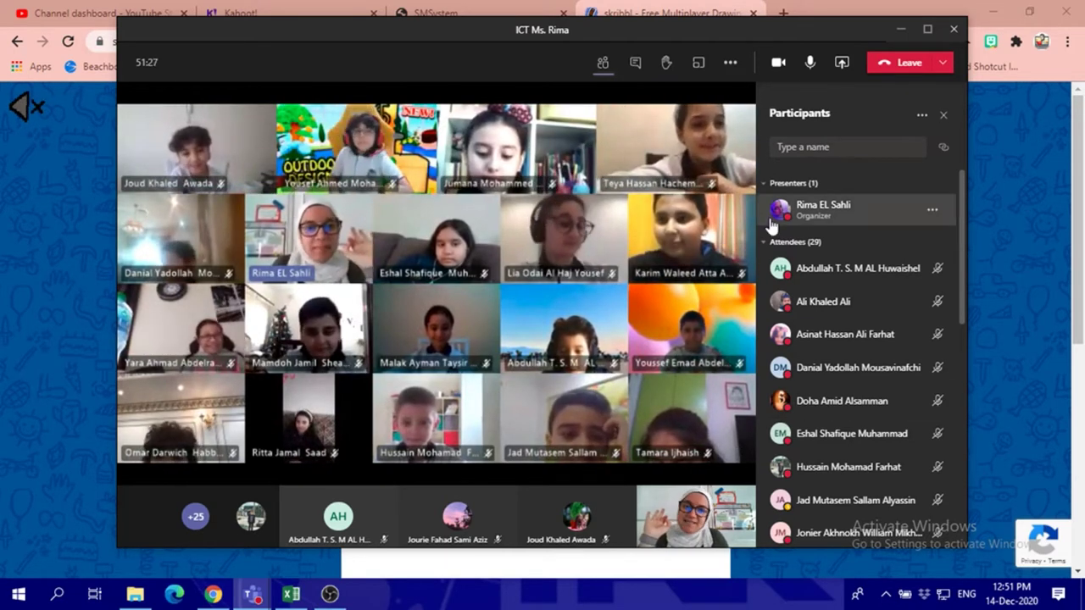
Share Desktop Screen #1 so the class sees the skribbl.io start page
click(844, 67)
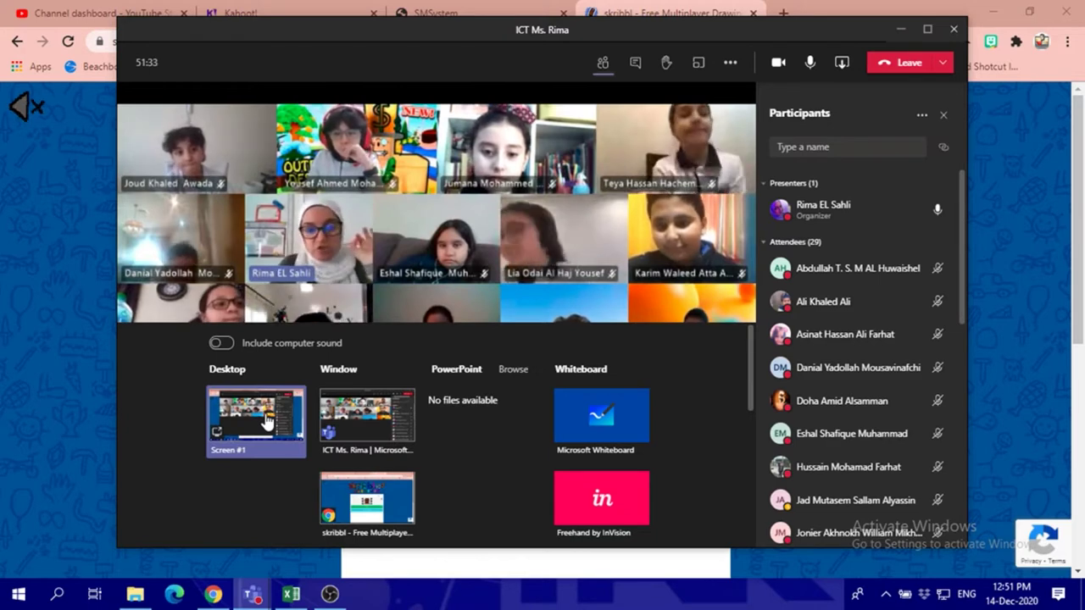
click(256, 437)
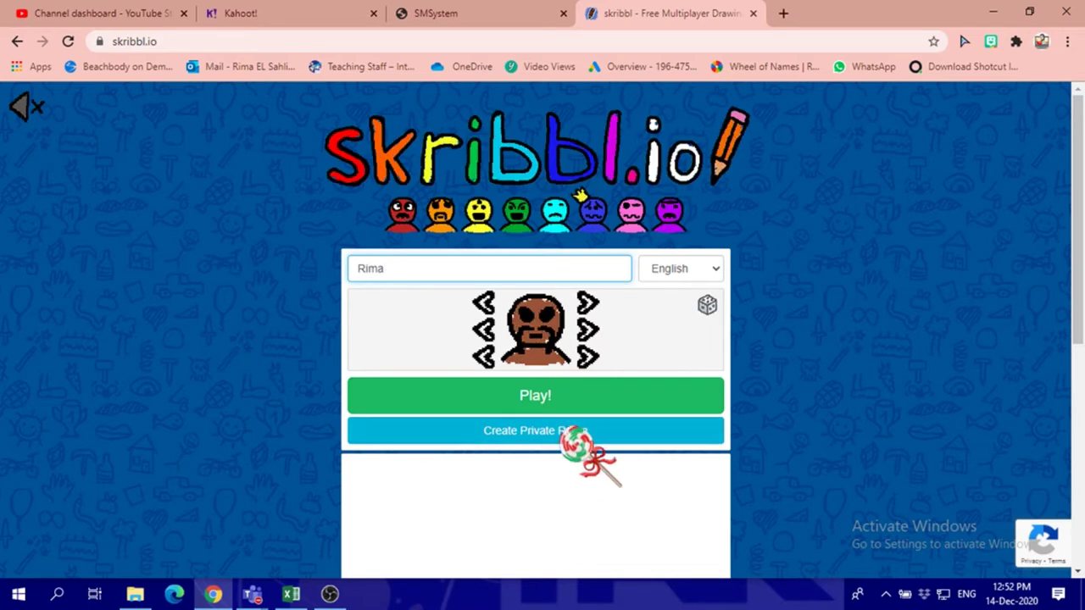
Create a private room, opening a lobby with 3 rounds, 80-second draw time, English
click(585, 434)
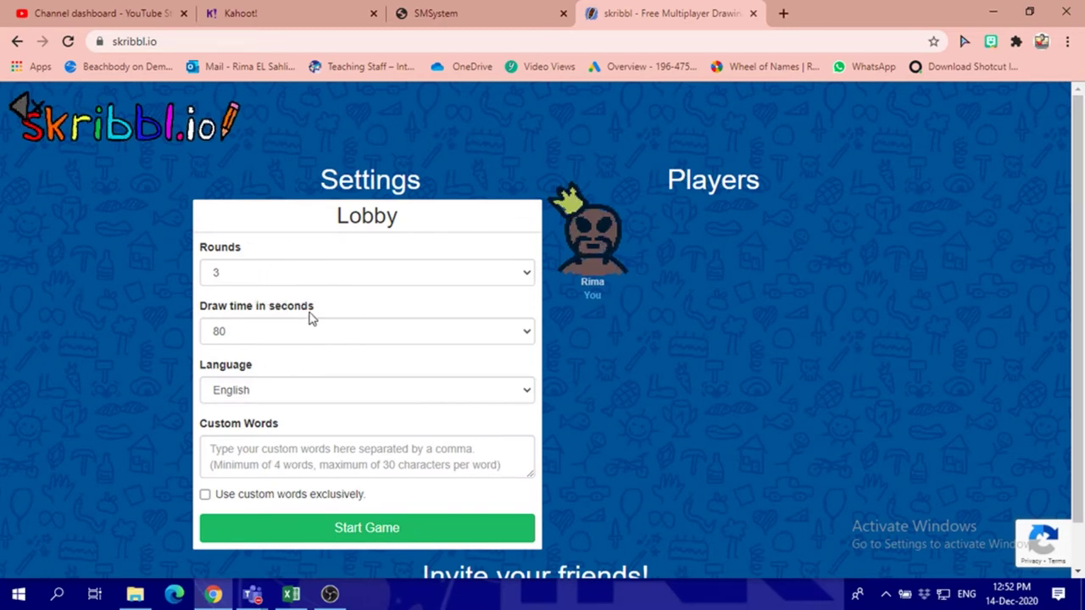
Copy the room's invite link and go to the ICT 4A General channel in Teams
scroll(399, 386, down, 1)
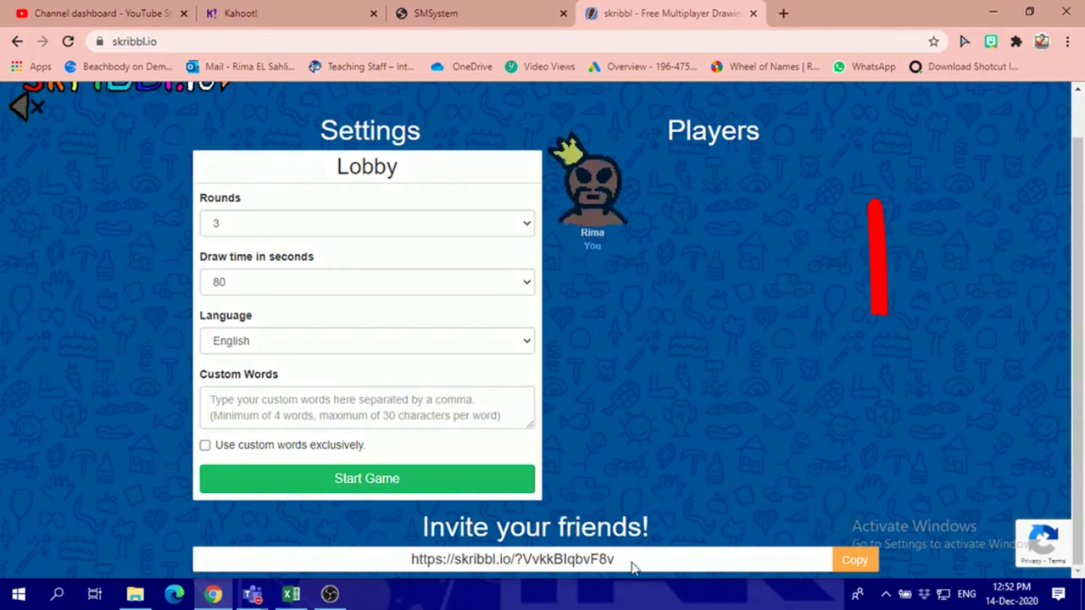
click(856, 562)
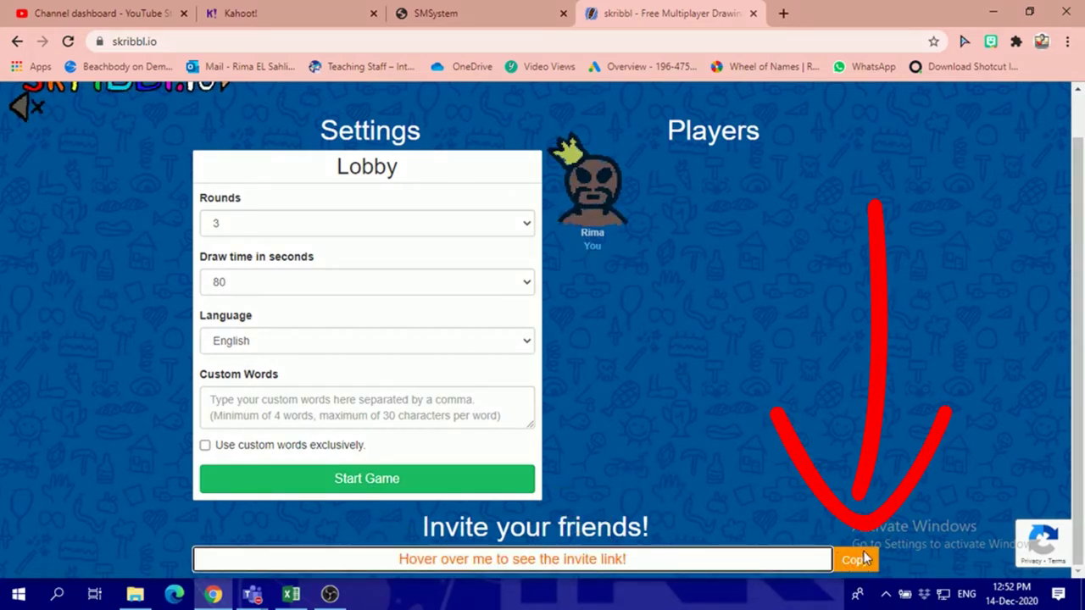
mouse_move(252, 594)
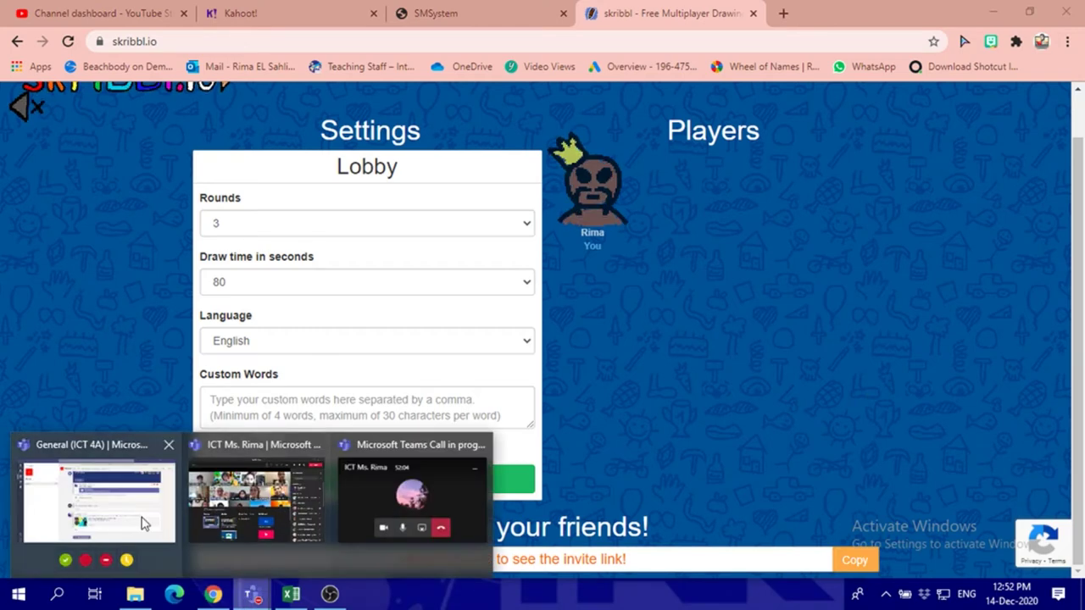
click(177, 522)
Post the invite link as a new General conversation and delete the old Kahoot link message
click(471, 547)
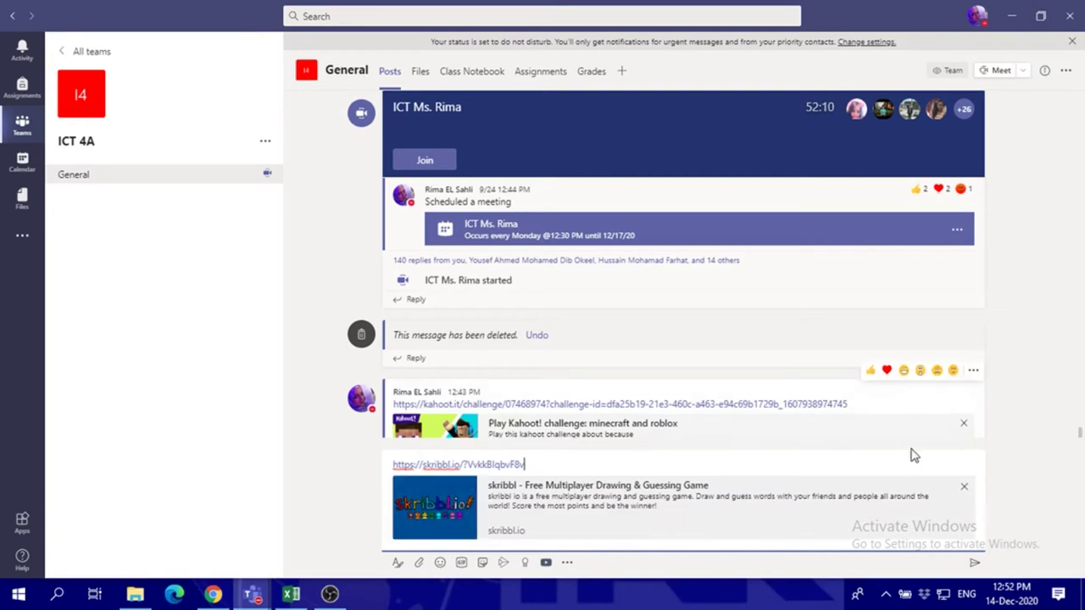
key(Return)
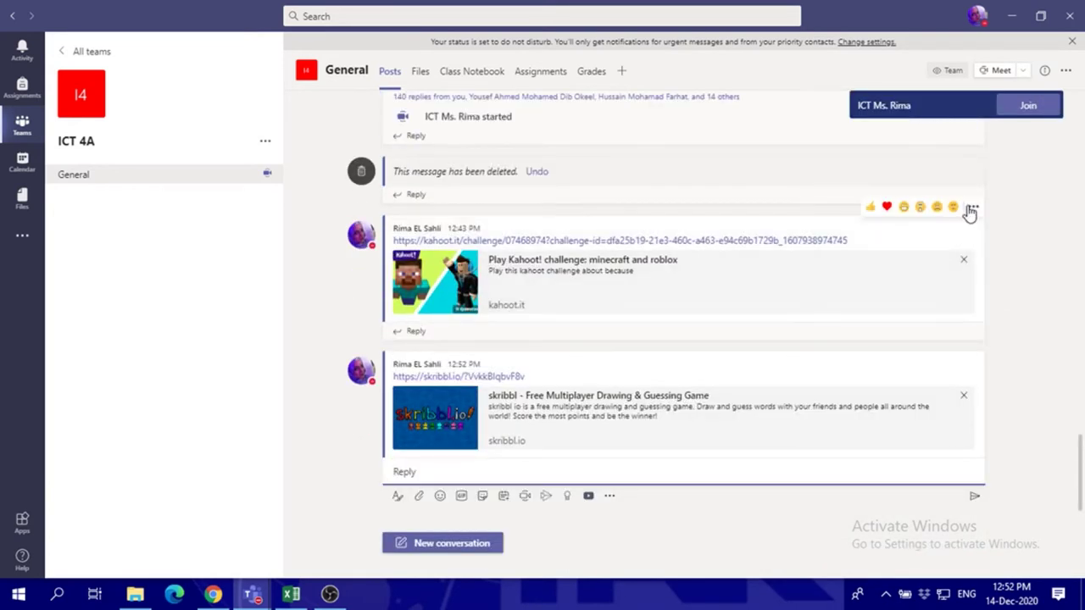
click(973, 208)
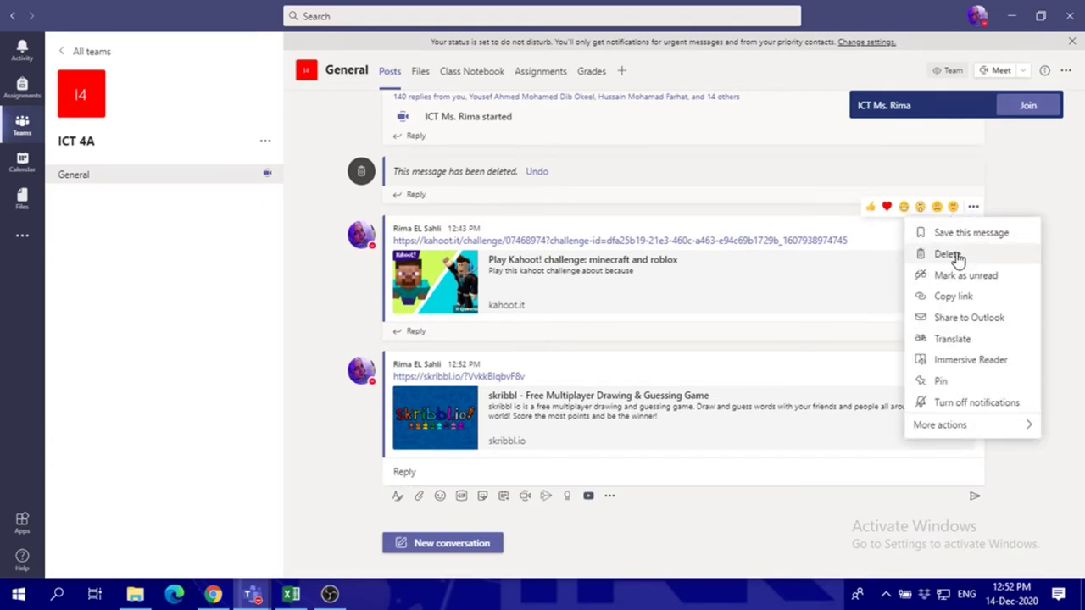
click(957, 255)
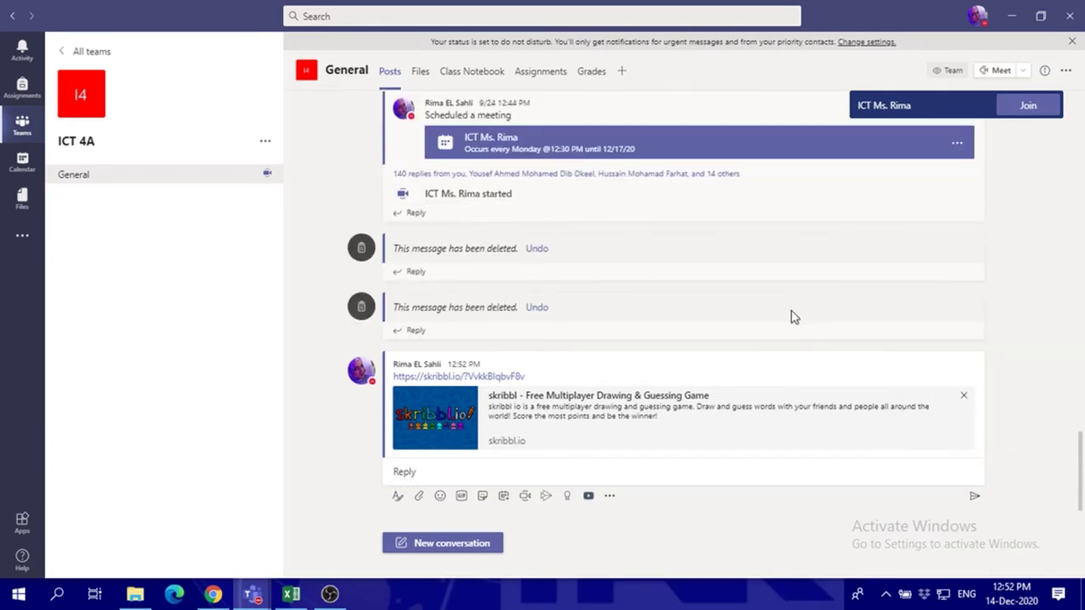
click(214, 595)
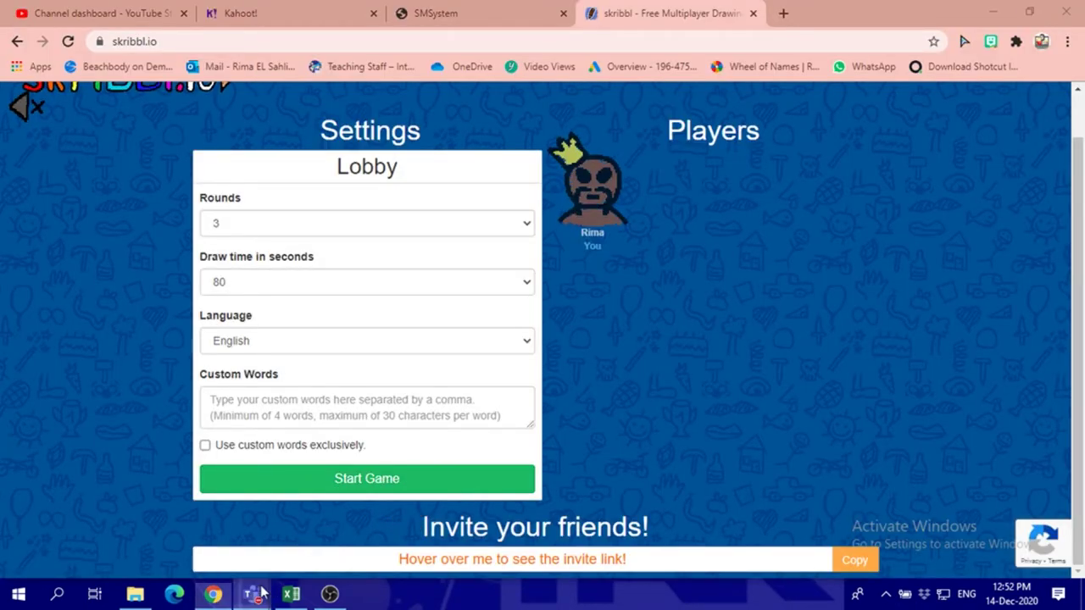
Admit the waiting student to the meeting, then start the skribbl.io game for everyone
mouse_move(252, 595)
click(254, 517)
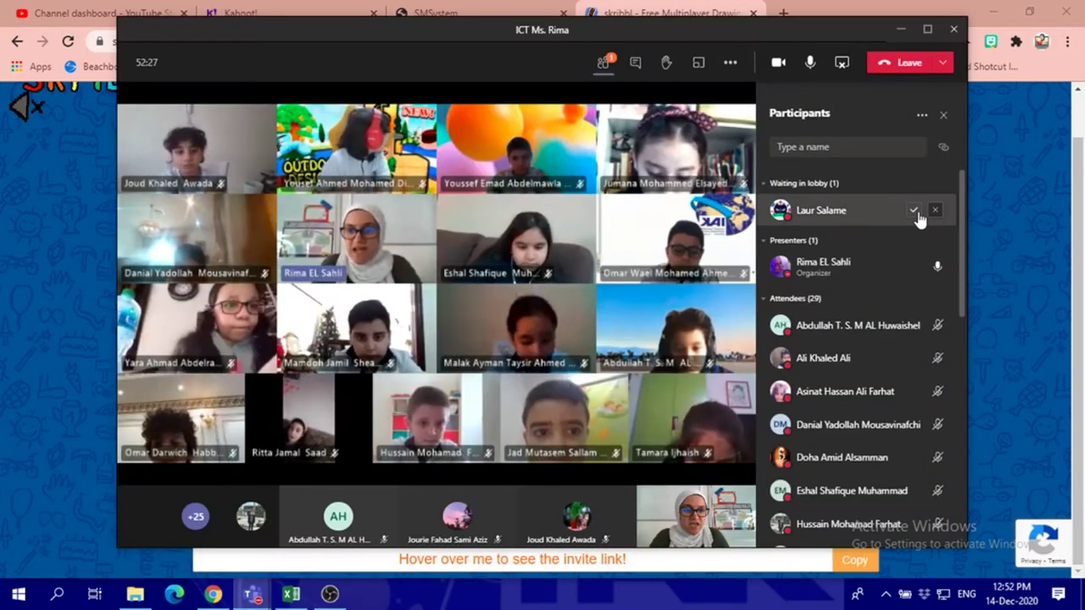
click(921, 211)
click(213, 595)
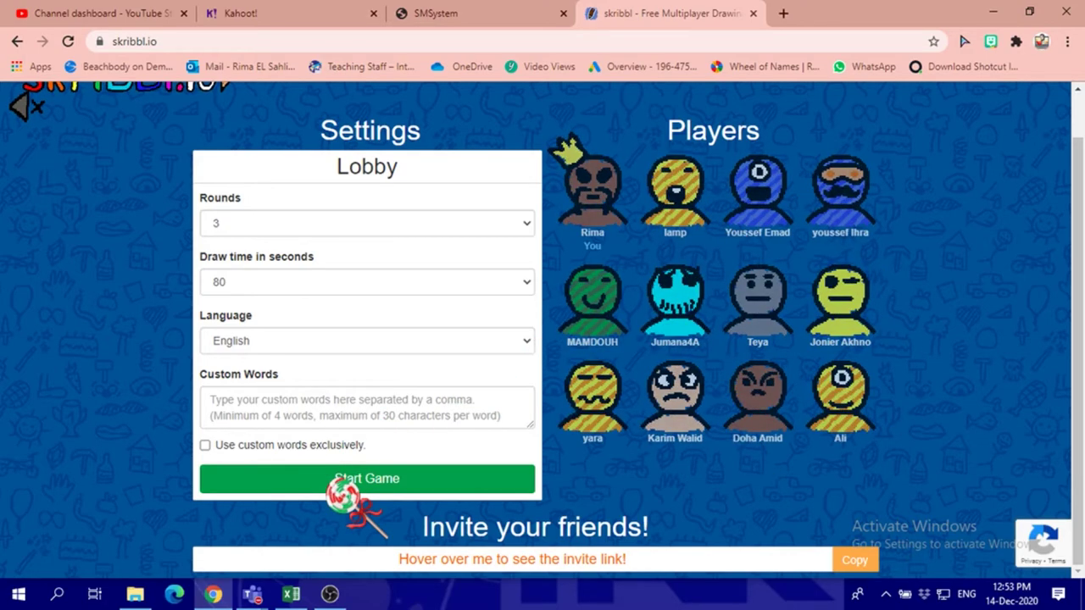
click(367, 478)
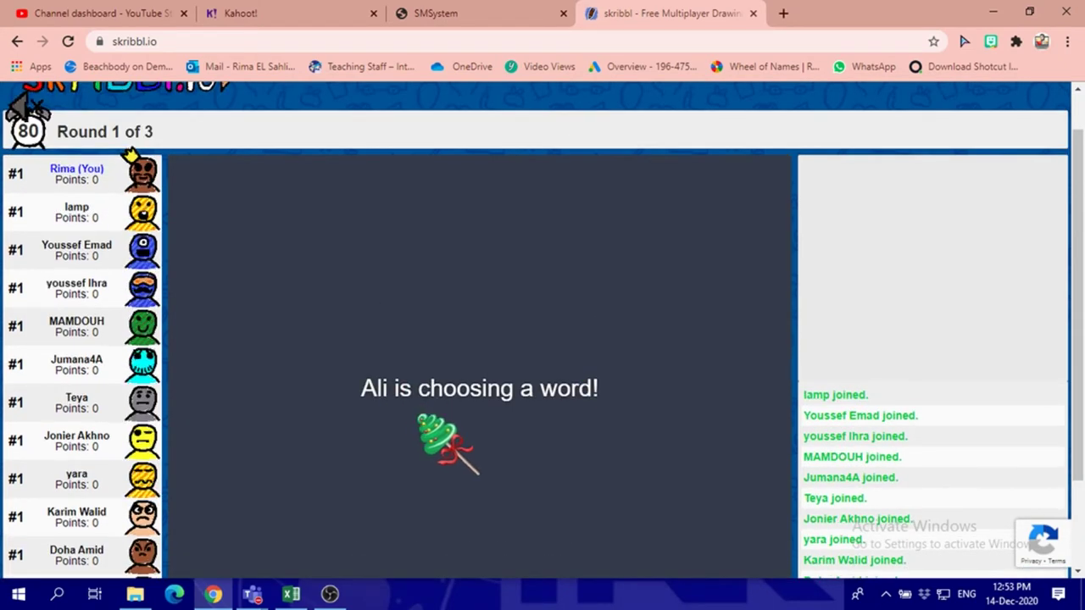
Enter and send the guess 'house' for the current drawing
scroll(542, 339, down, 1)
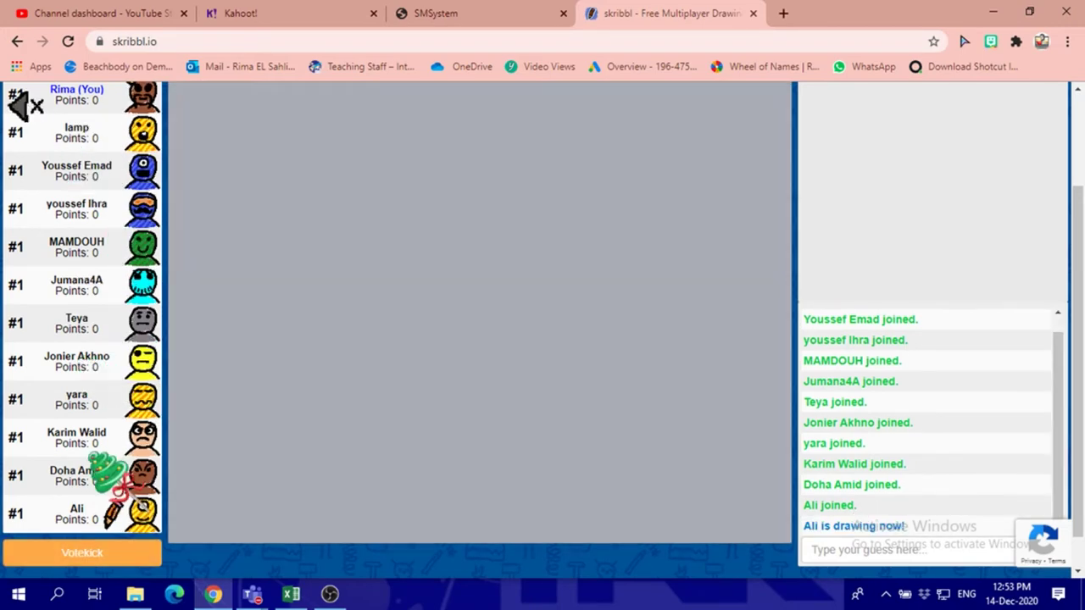
scroll(822, 430, down, 1)
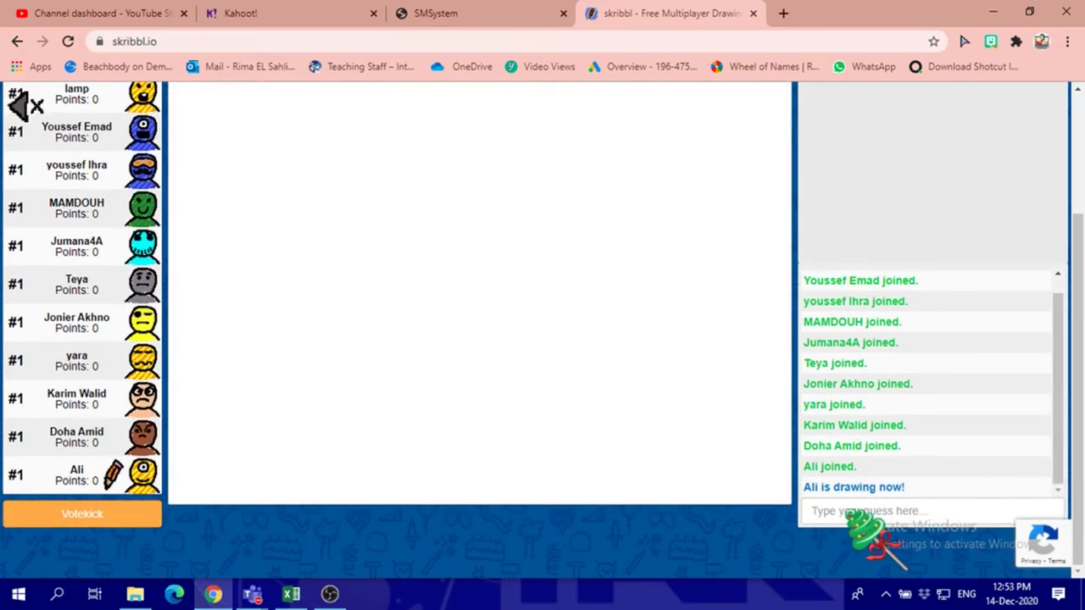
click(822, 510)
scroll(871, 290, up, 5)
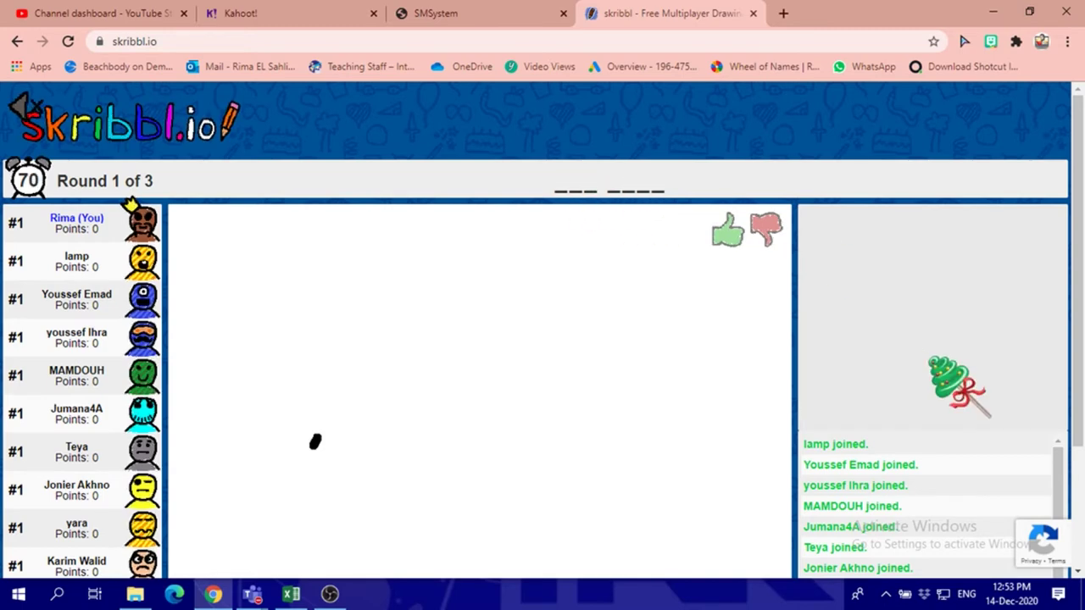
scroll(607, 363, down, 2)
click(877, 520)
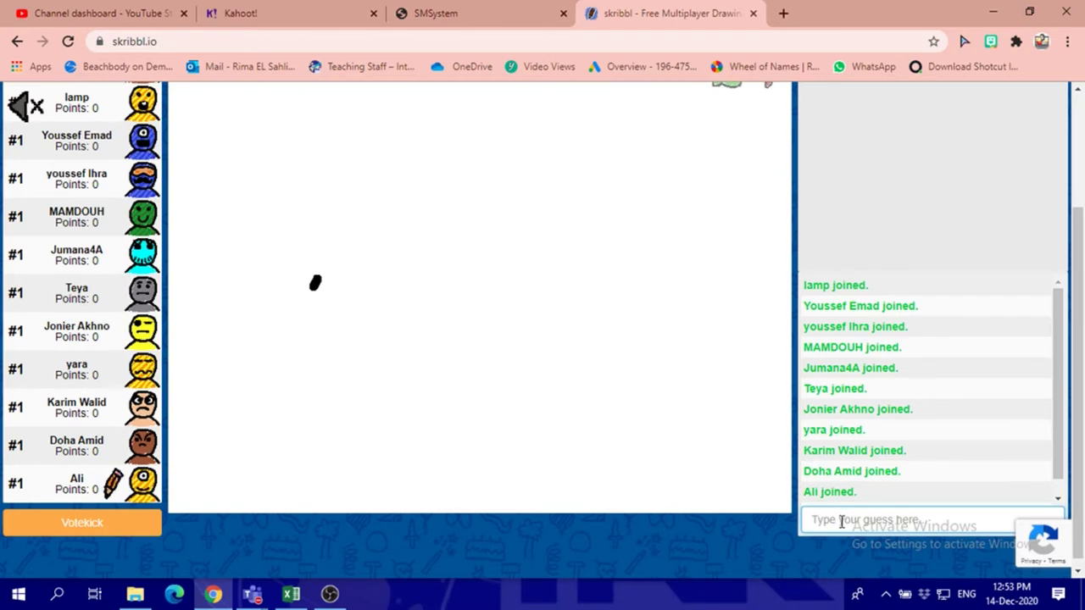
scroll(877, 429, up, 1)
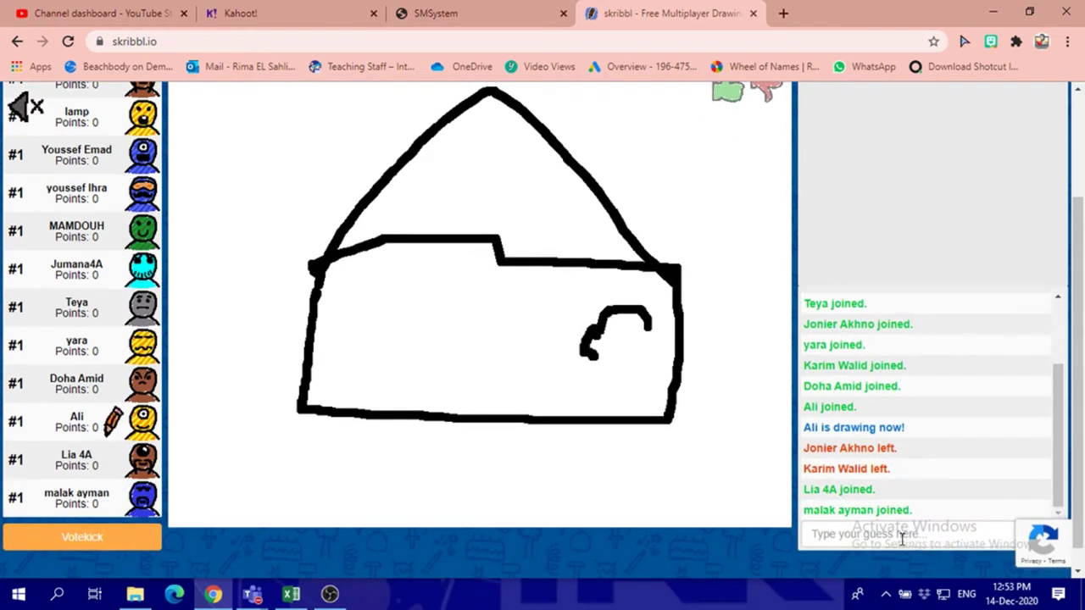
text(house)
key(Return)
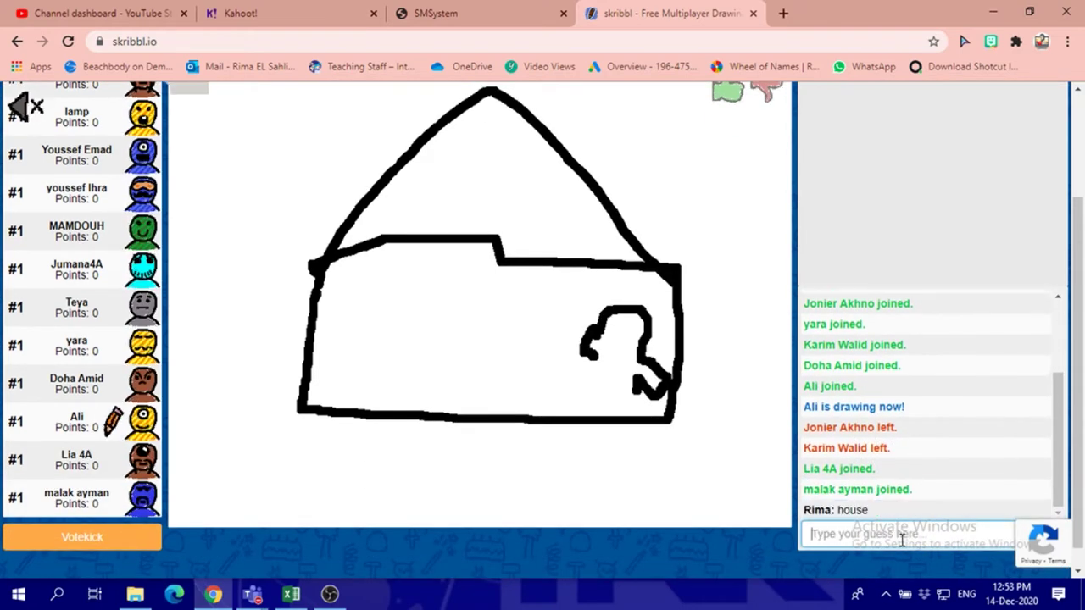
Reselect the guess box and follow the house turn until it ends unguessed
scroll(949, 398, up, 2)
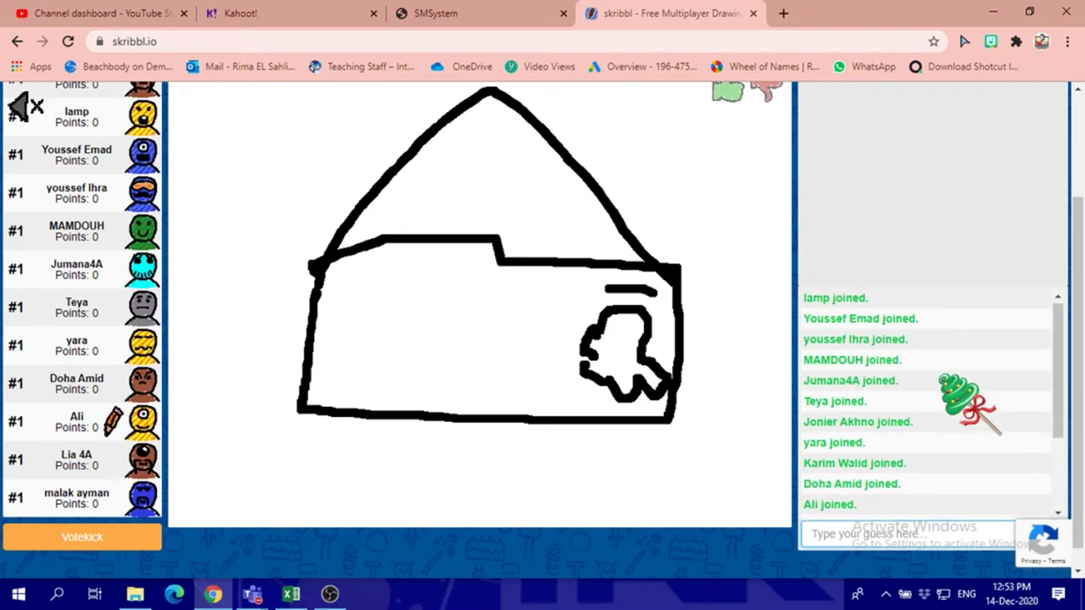
scroll(954, 403, down, 2)
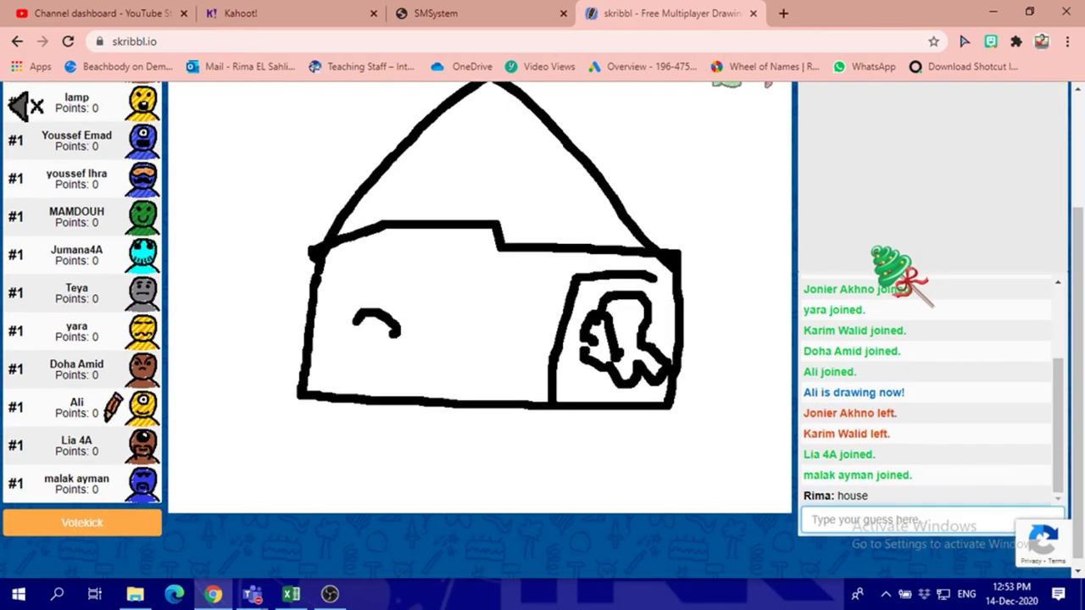
scroll(885, 262, down, 1)
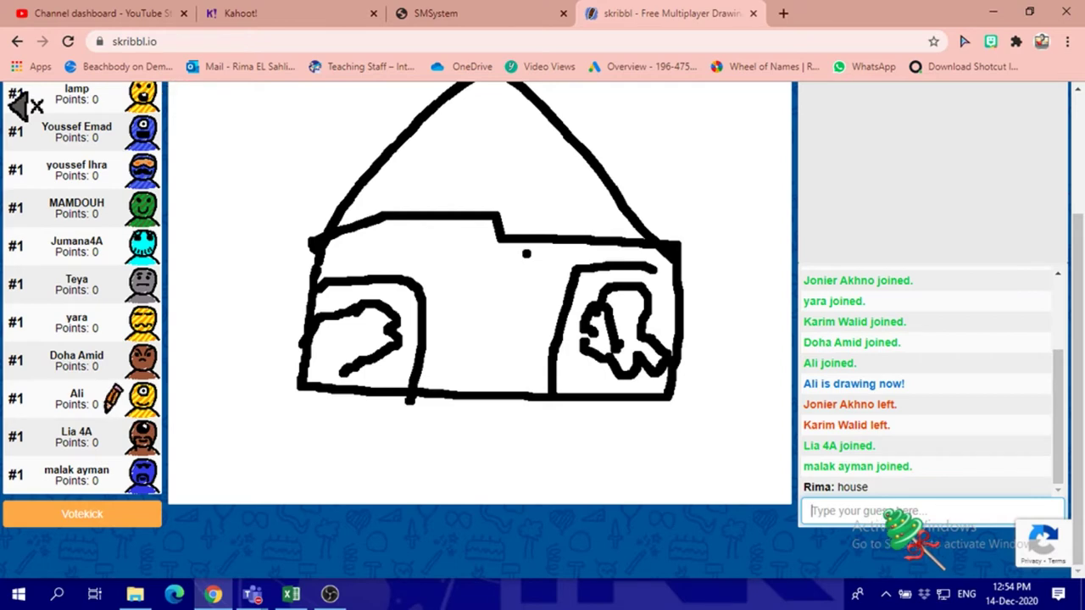
scroll(119, 352, up, 2)
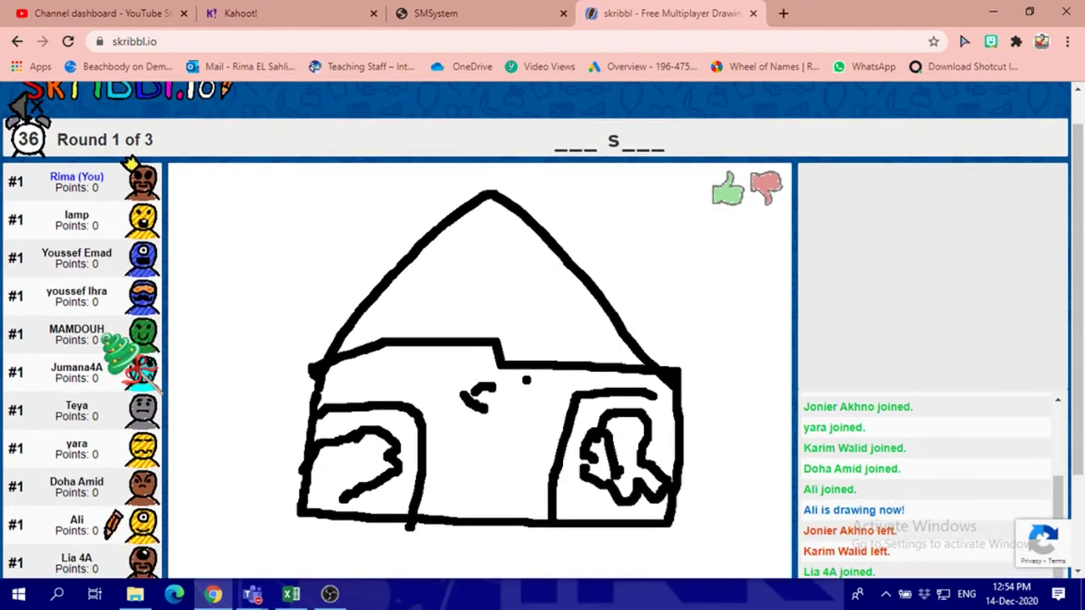
scroll(484, 438, down, 2)
click(877, 509)
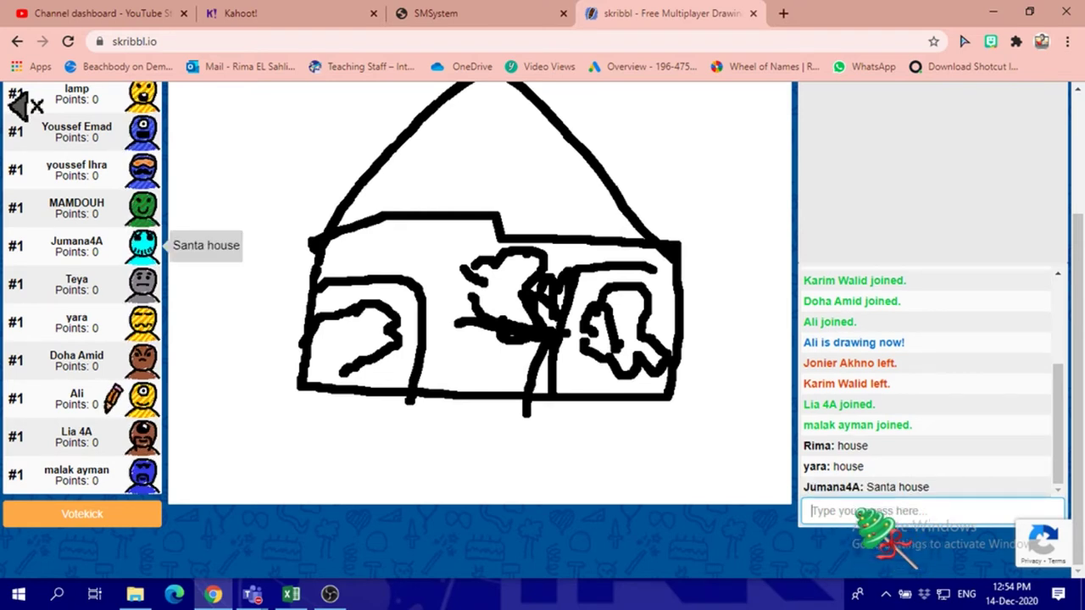
scroll(873, 382, up, 3)
scroll(751, 173, up, 2)
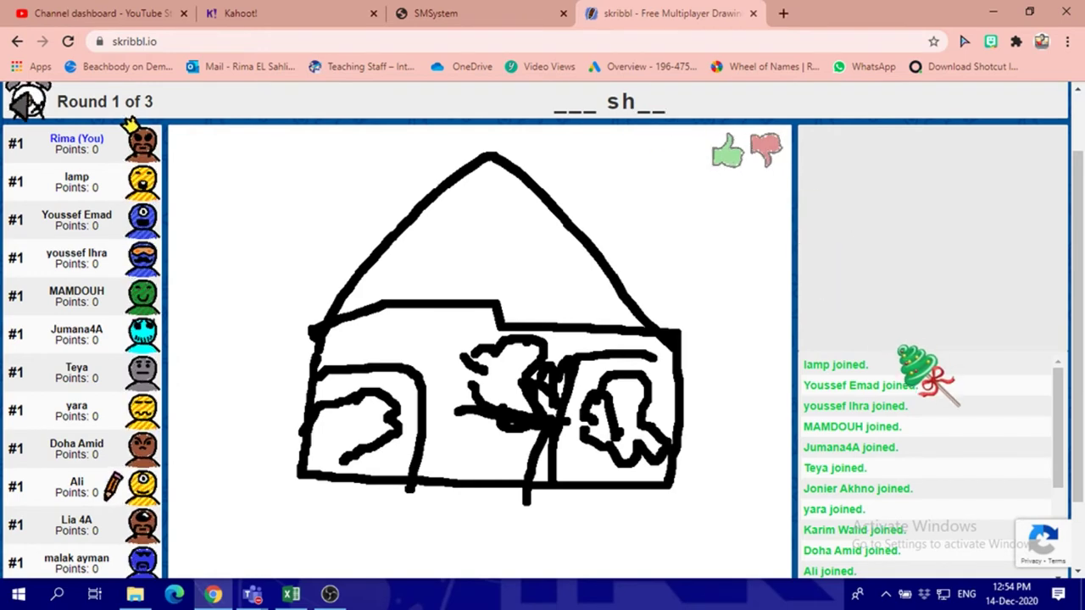
scroll(899, 347, down, 1)
scroll(900, 350, down, 3)
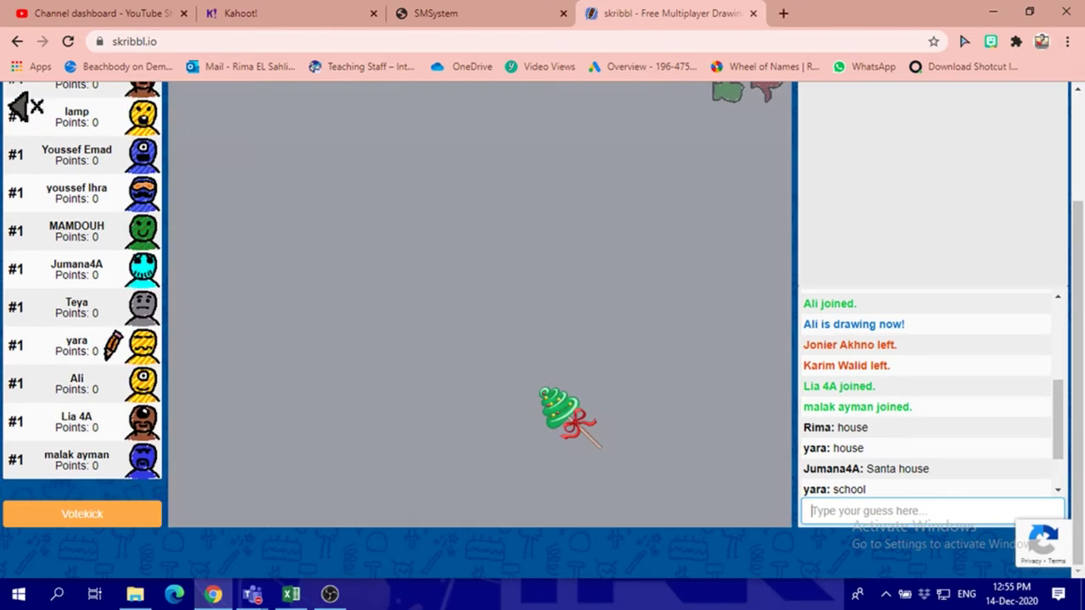
Send the guess 'castle' for the new building drawing
scroll(905, 309, up, 2)
scroll(907, 311, down, 1)
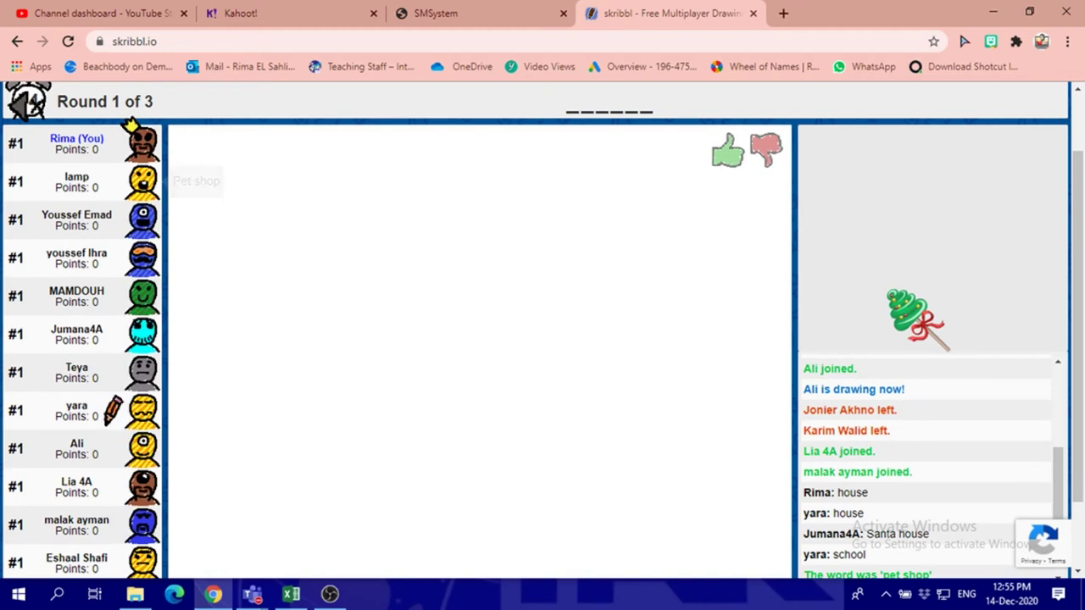
mouse_move(328, 212)
mouse_down()
mouse_move(292, 570)
mouse_move(507, 573)
mouse_move(654, 560)
mouse_move(613, 407)
mouse_move(593, 226)
mouse_move(475, 222)
mouse_up()
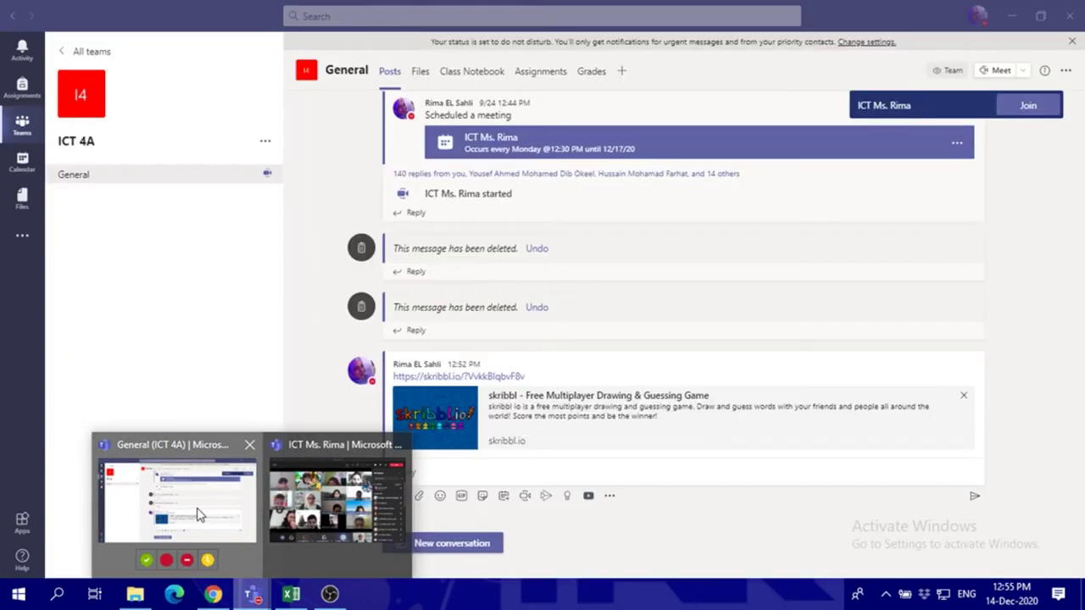
click(178, 500)
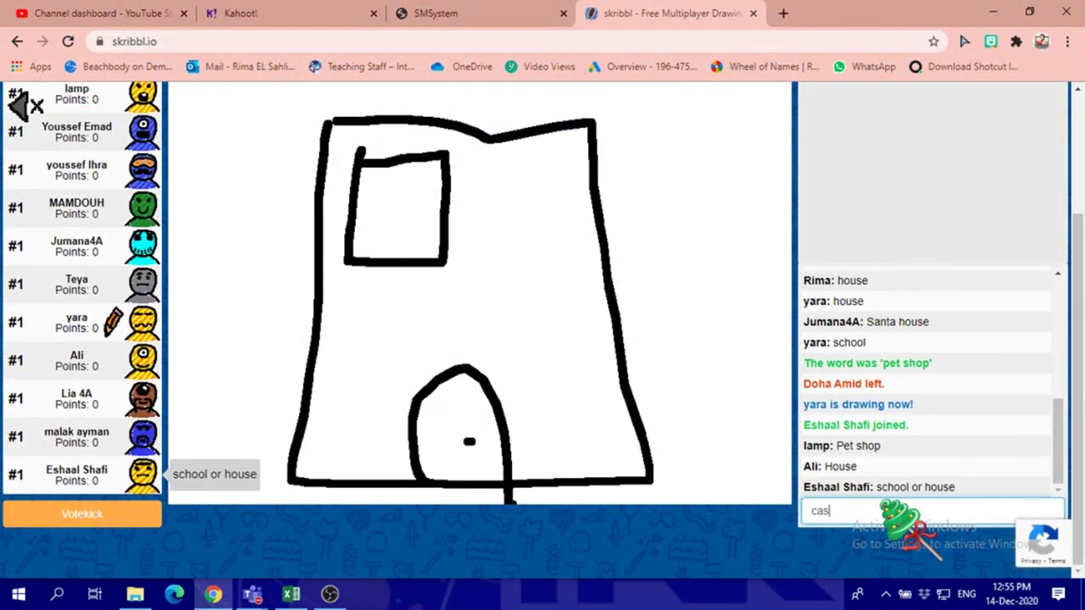
key(Return)
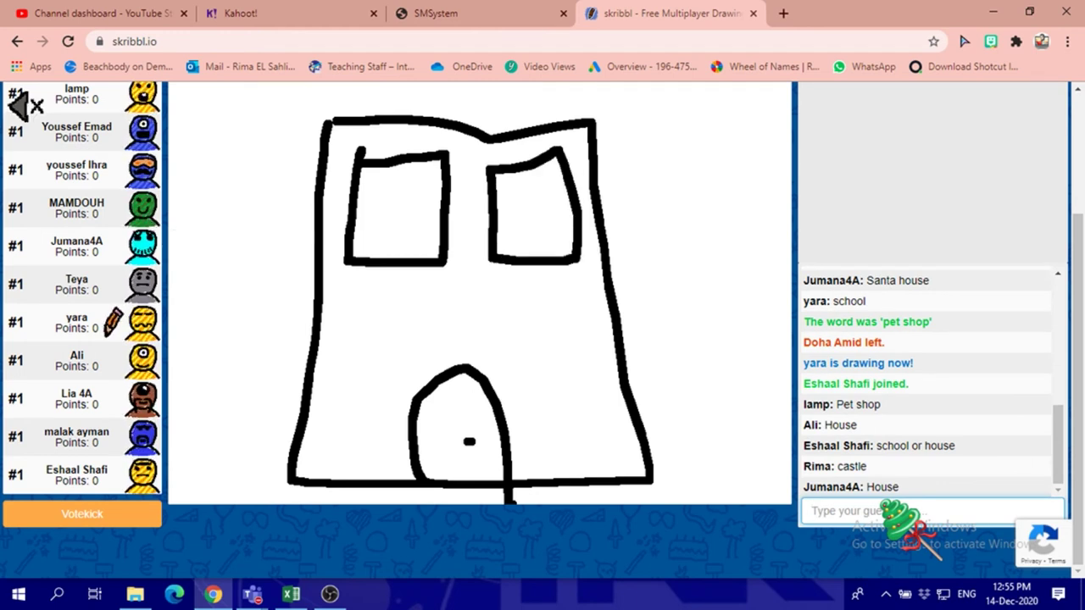
Type another guess as the timer runs out and the word museum is revealed
click(890, 509)
text(ll)
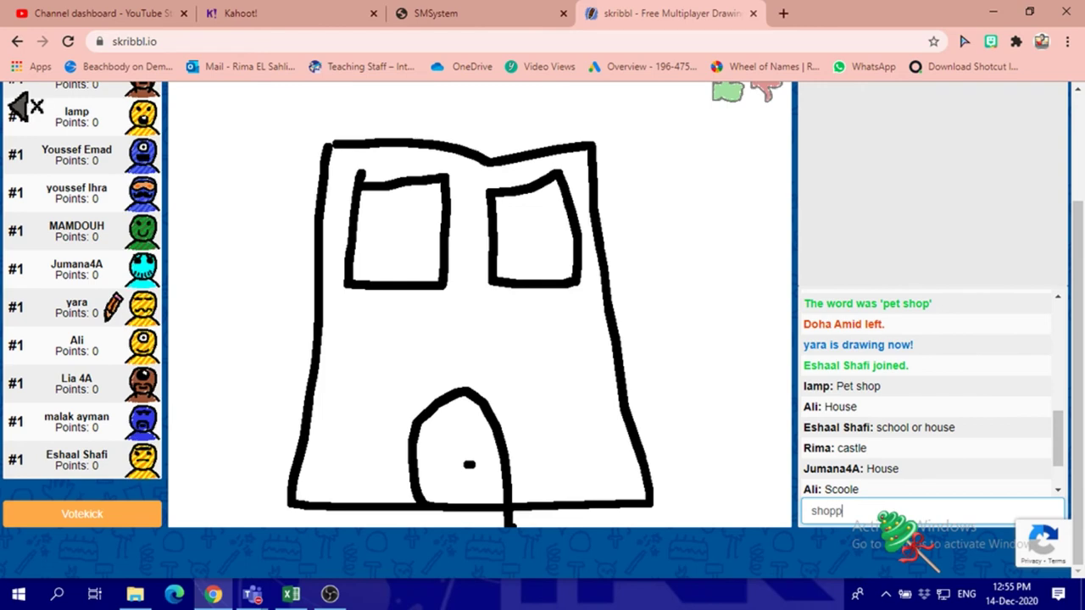
scroll(813, 280, up, 2)
scroll(813, 280, up, 1)
scroll(789, 157, up, 1)
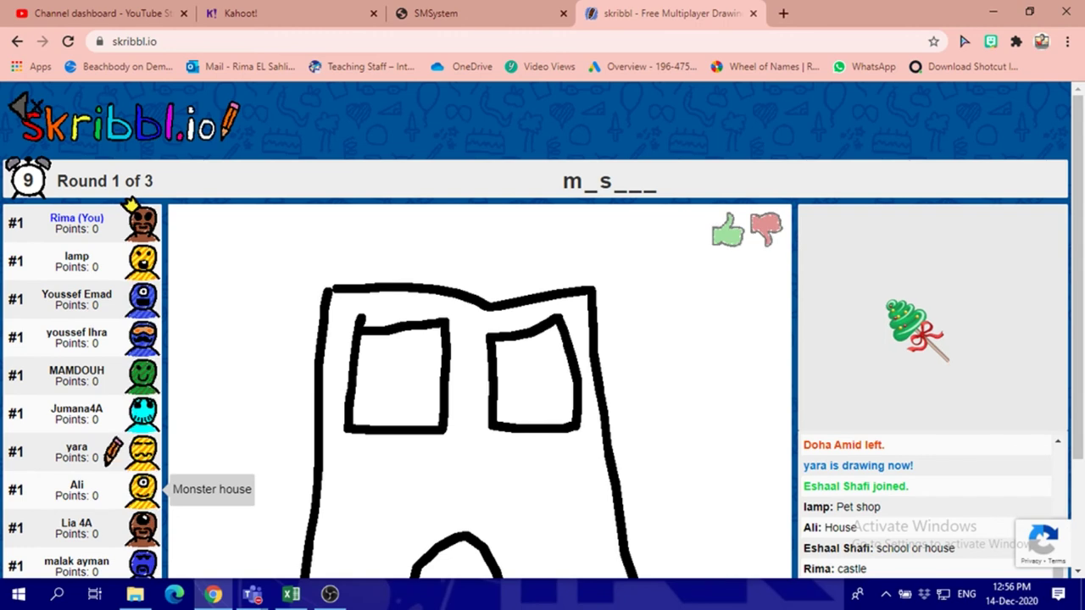
scroll(916, 335, down, 2)
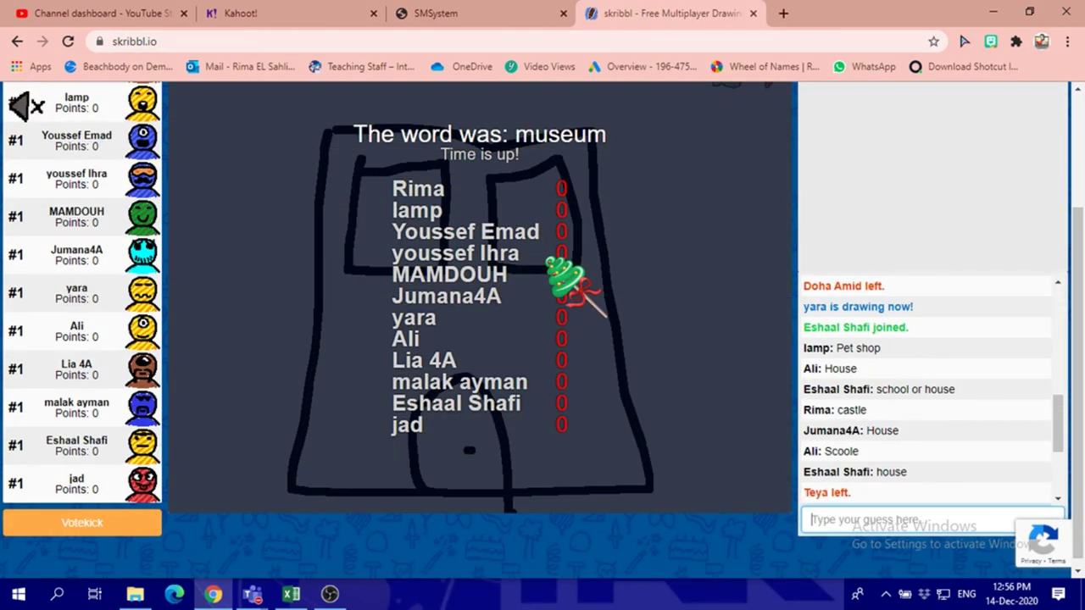
Scroll the game page while Jumana4A picks a four-letter word and starts drawing
scroll(1008, 297, down, 1)
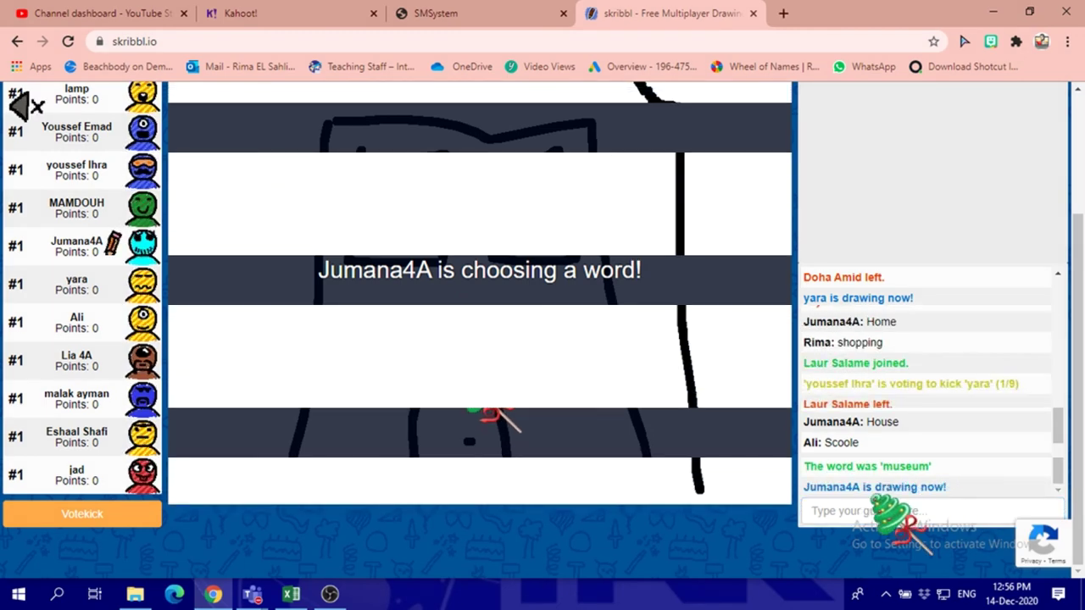
scroll(896, 279, up, 10)
scroll(896, 279, down, 3)
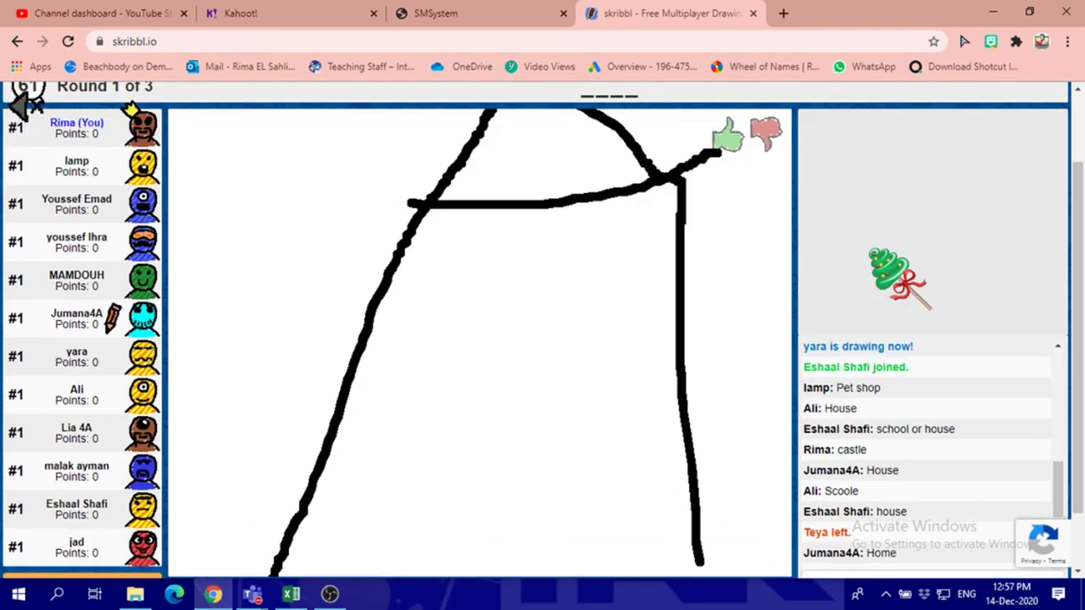
scroll(896, 279, up, 1)
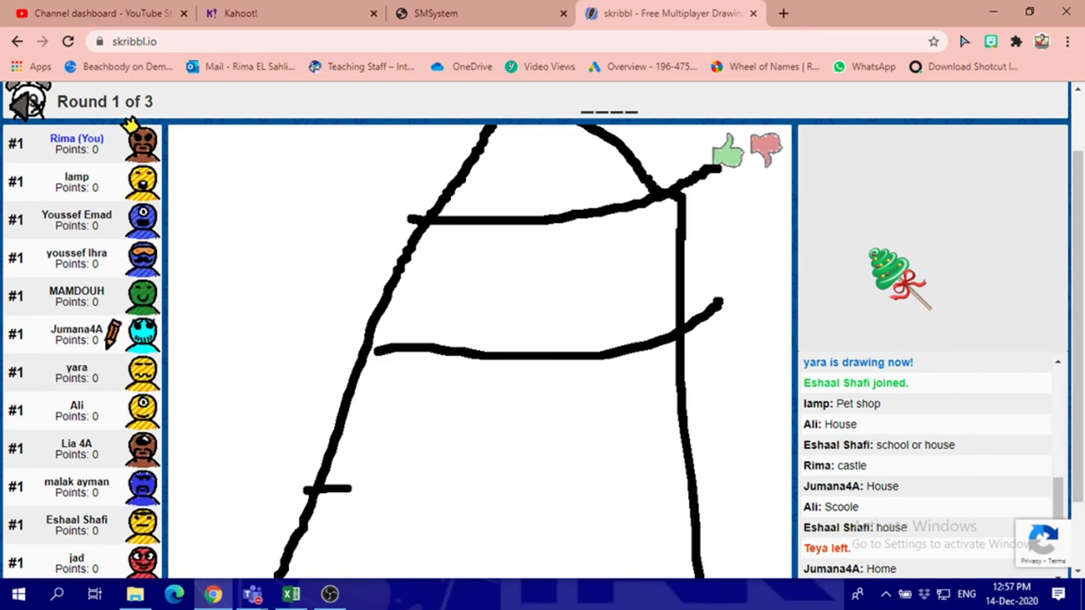
scroll(886, 267, down, 2)
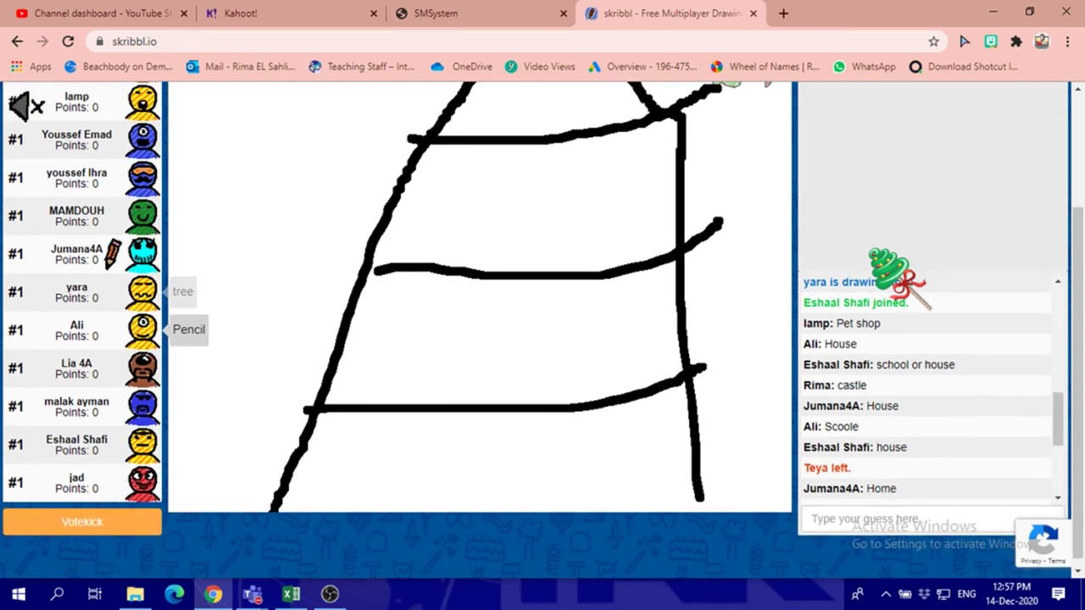